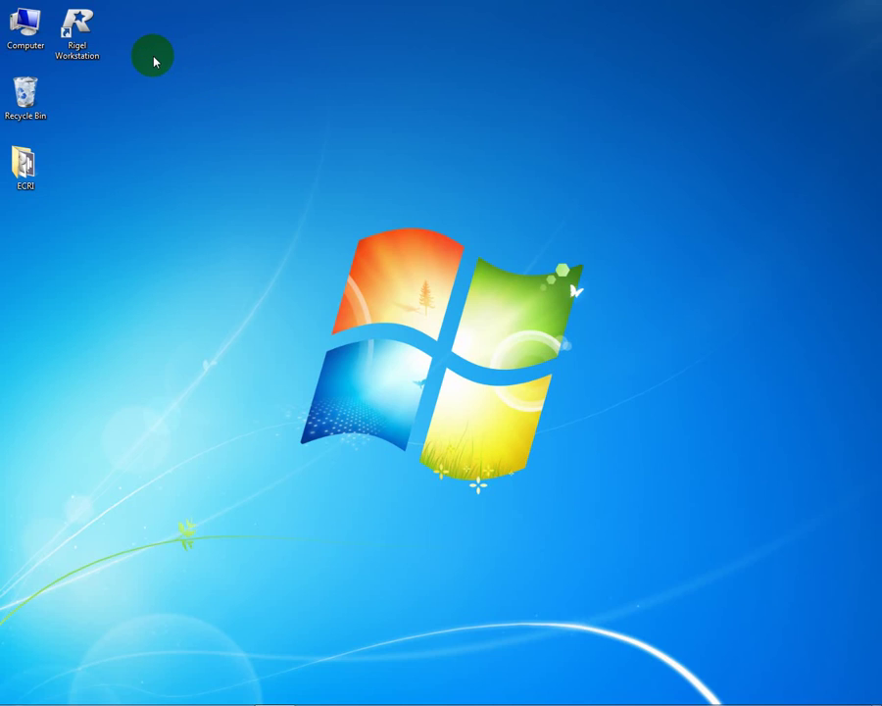
Step: Launch Rigel Workstation and log in by entering the account password
double_click(78, 27)
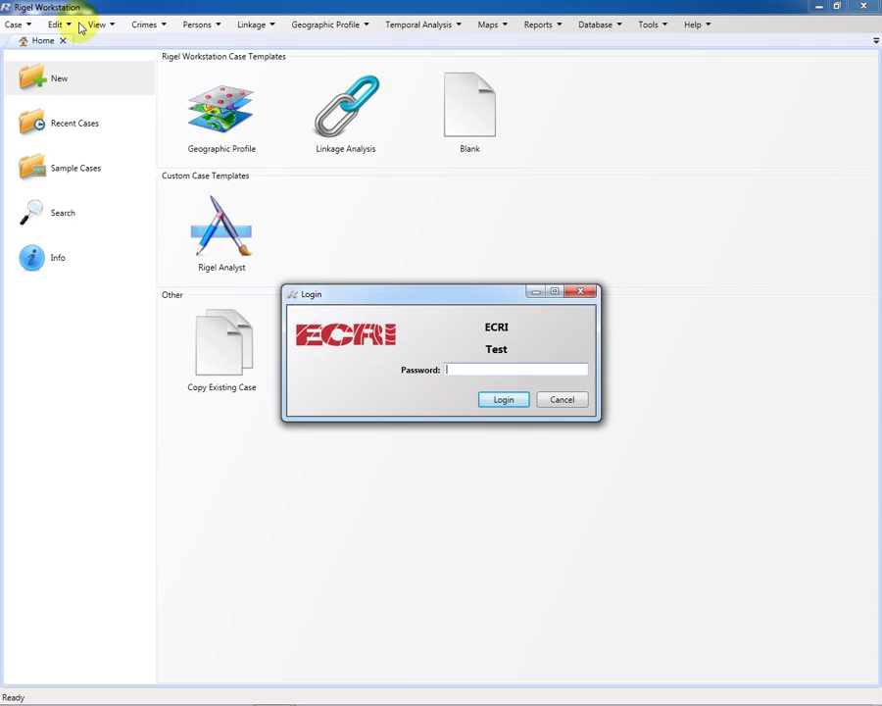
type("a")
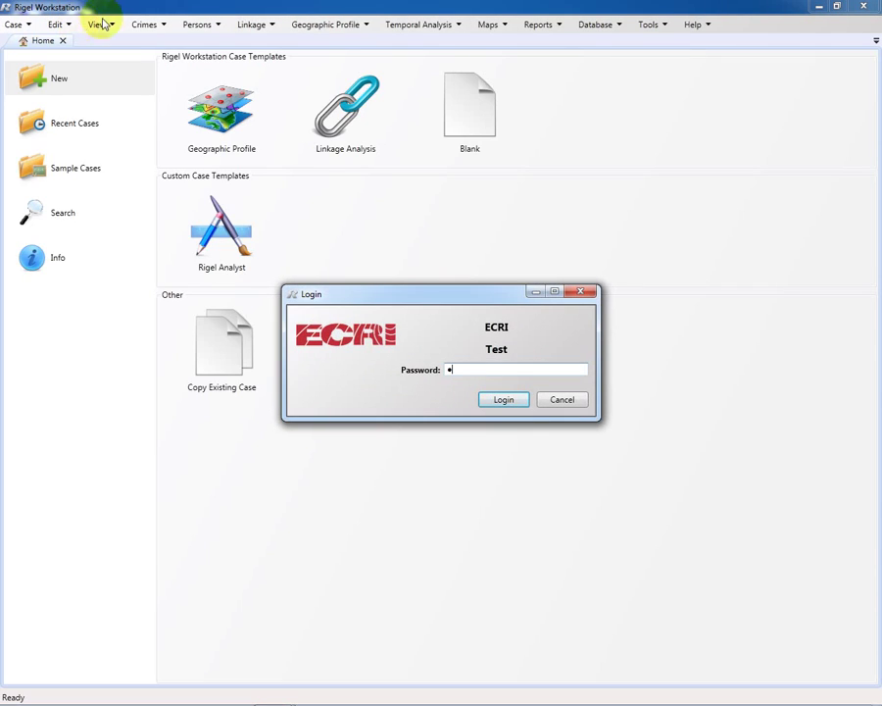
left_click(503, 399)
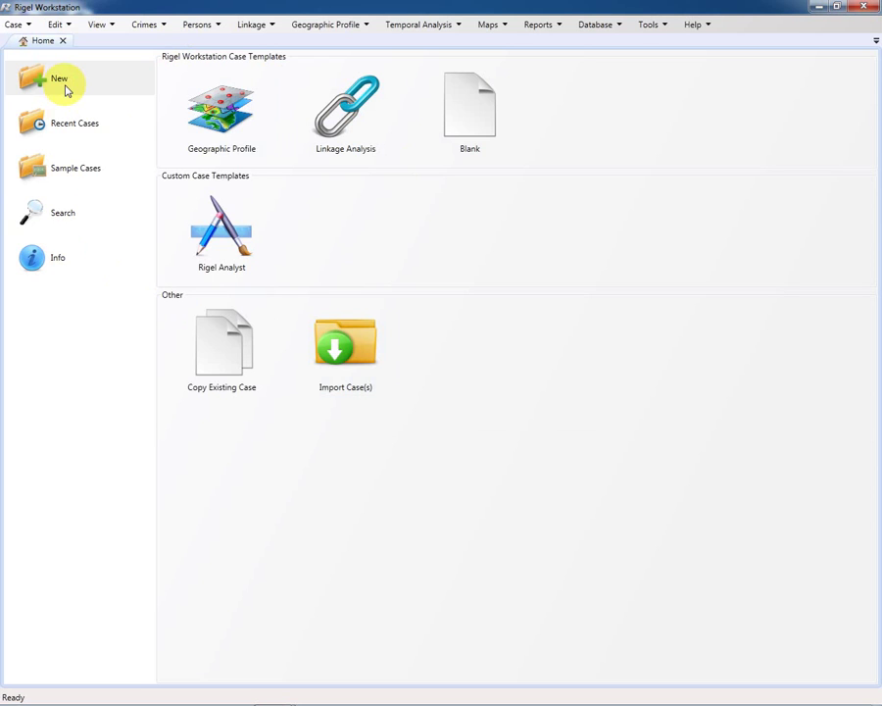
Step: Look through the Recent Cases, Sample Cases, Search and Info sections of the home page, ending on the new-case templates
left_click(64, 88)
left_click(71, 128)
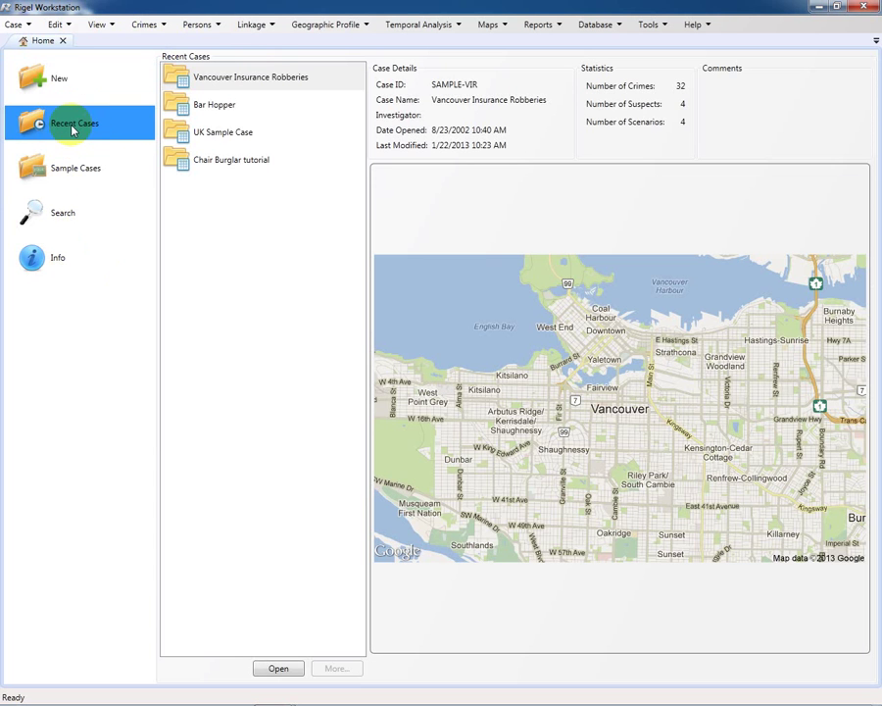
left_click(69, 173)
left_click(65, 216)
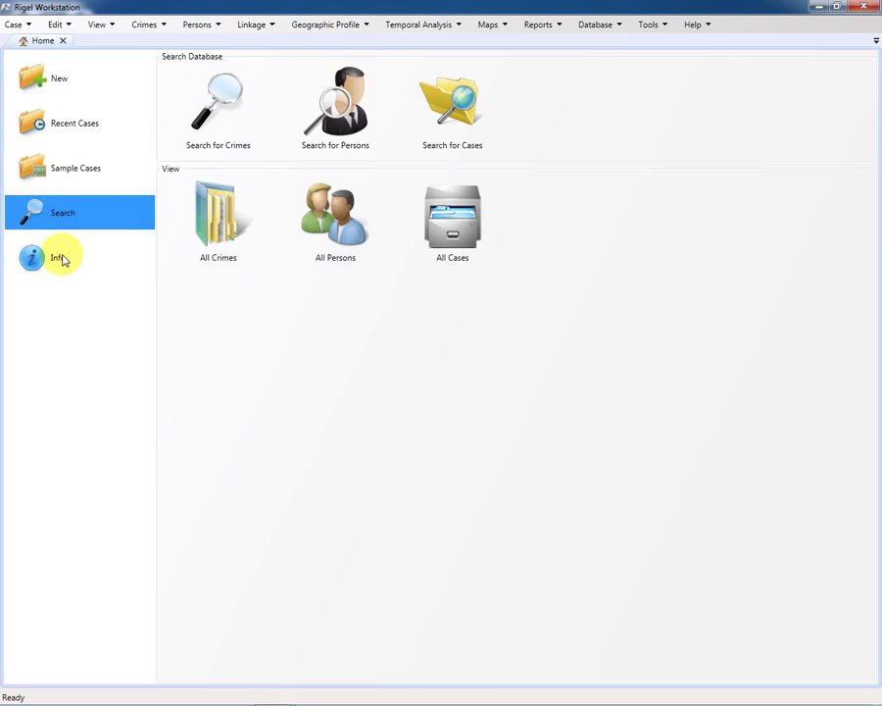
left_click(62, 259)
left_click(64, 82)
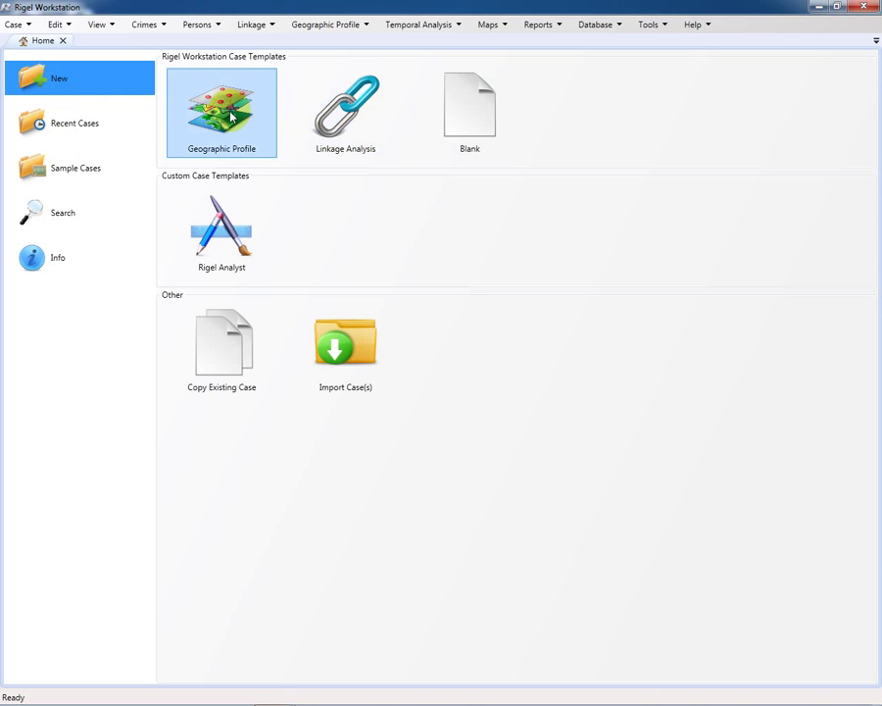
left_click(375, 138)
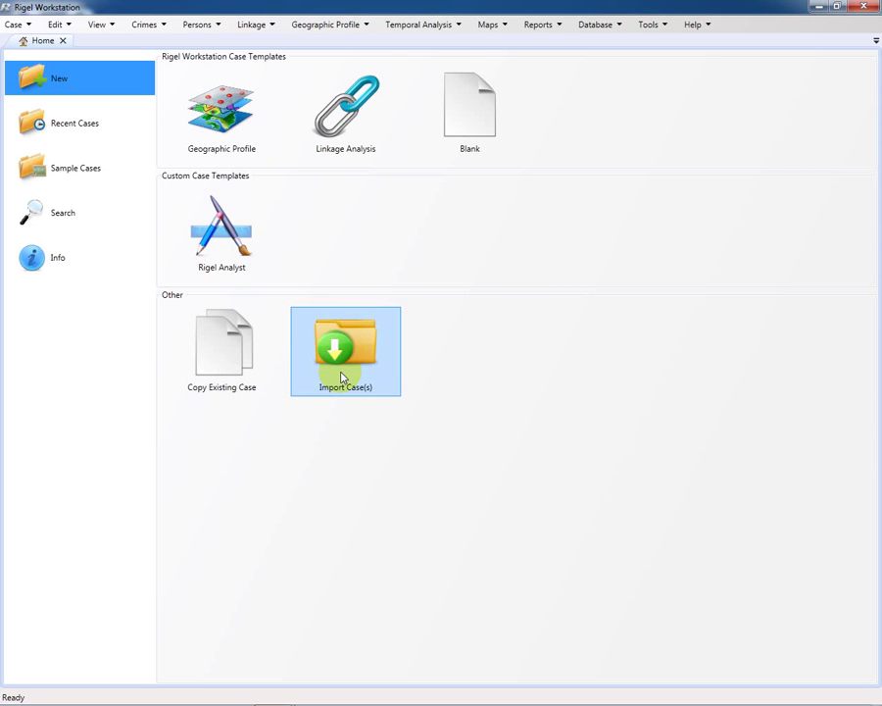
Step: Preview the recent cases Bar Hopper, UK Sample Case and Chair Burglar tutorial, and show the list of sample cases
left_click(55, 131)
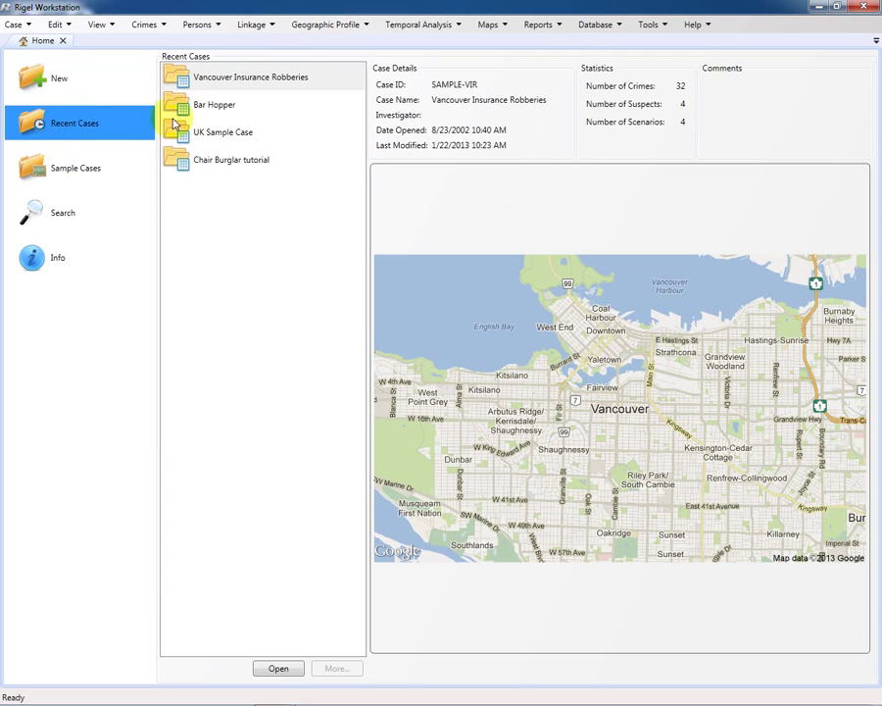
left_click(229, 105)
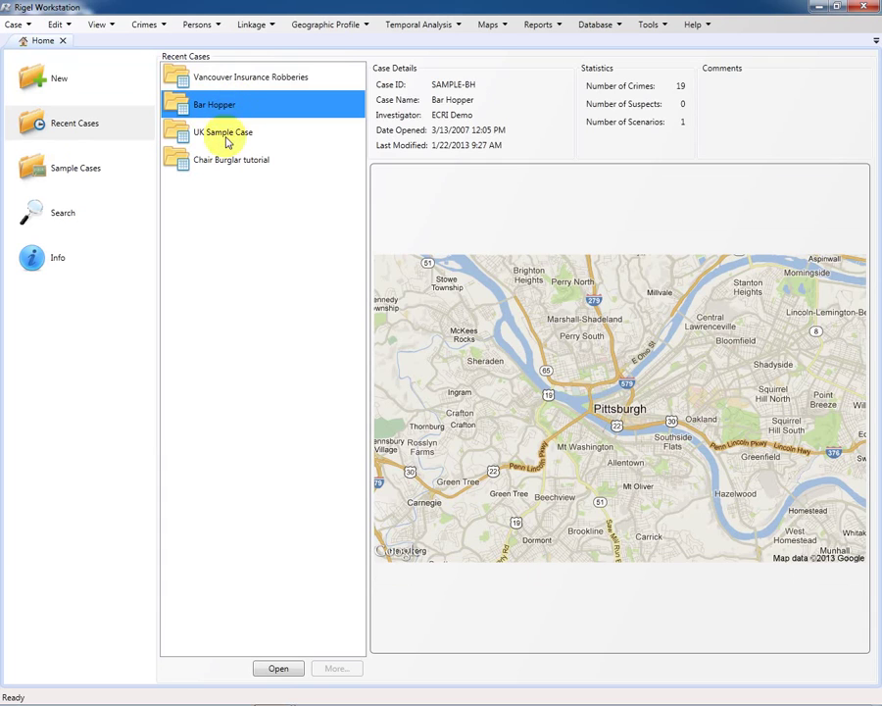
left_click(227, 136)
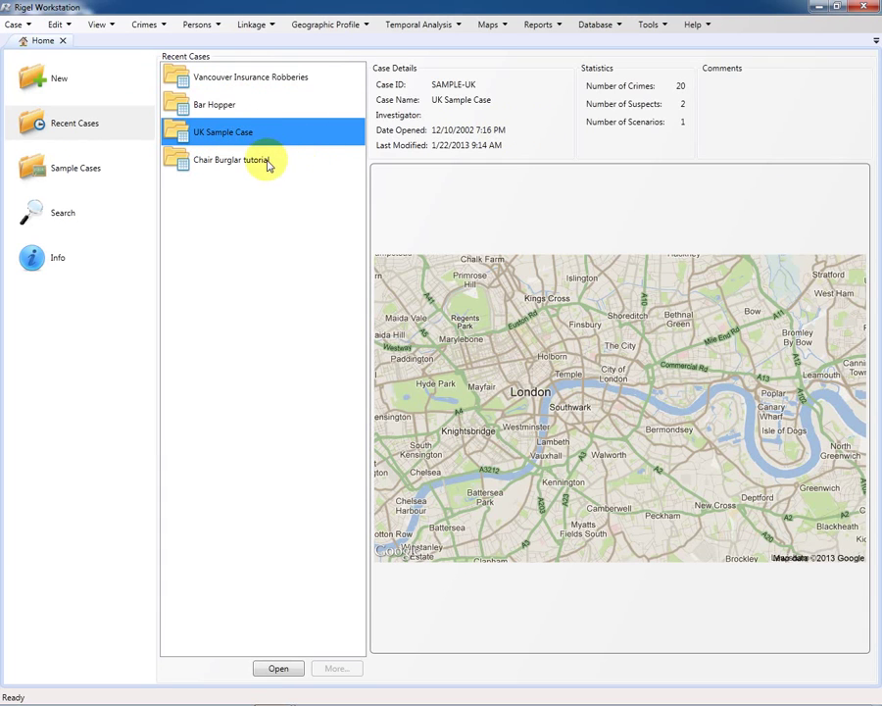
left_click(269, 162)
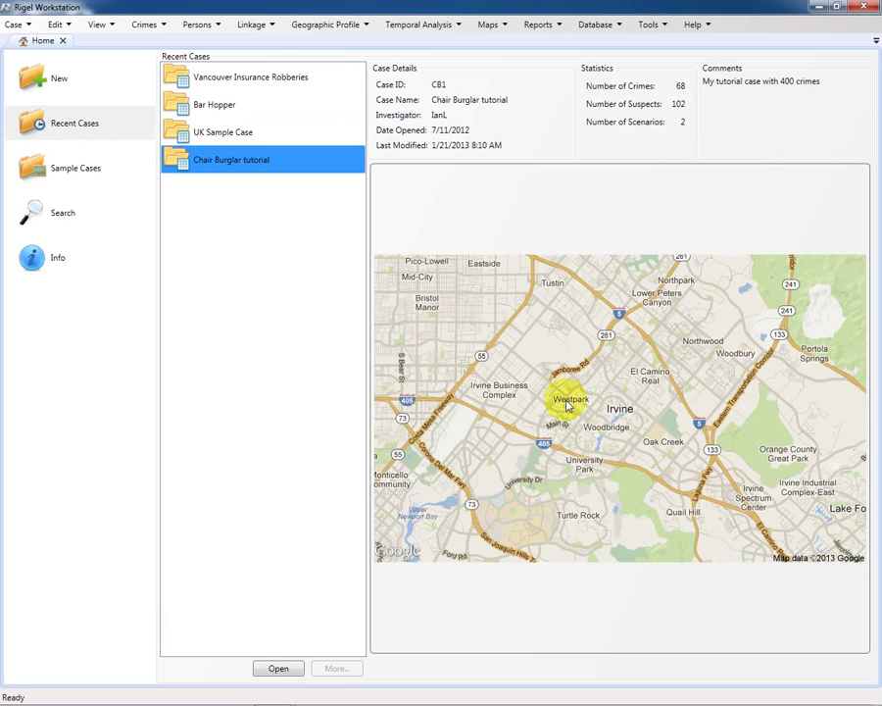
left_click(61, 172)
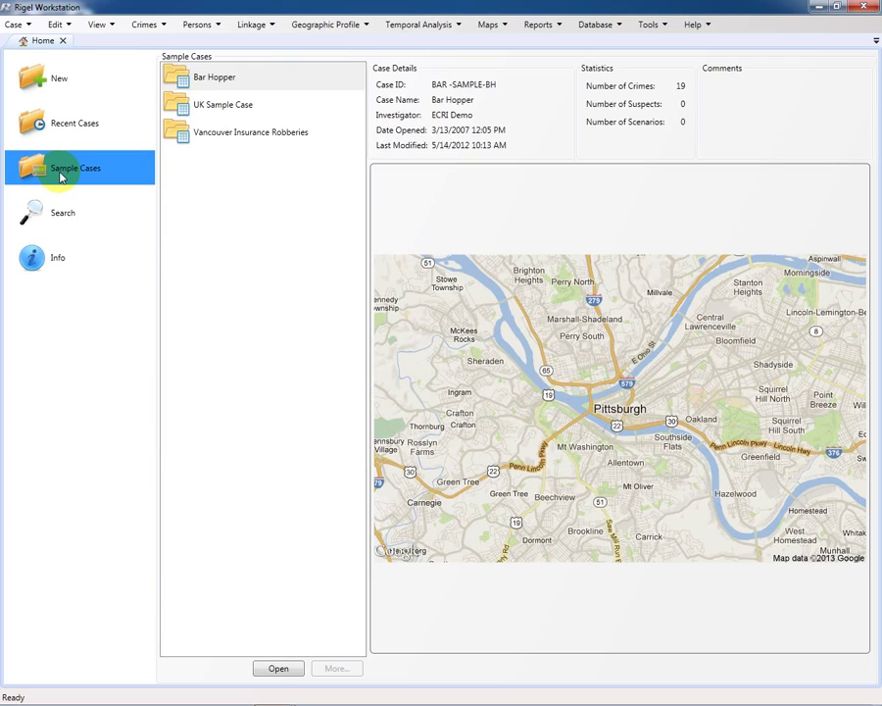
Step: List all crimes stored in the database from the search section
left_click(66, 217)
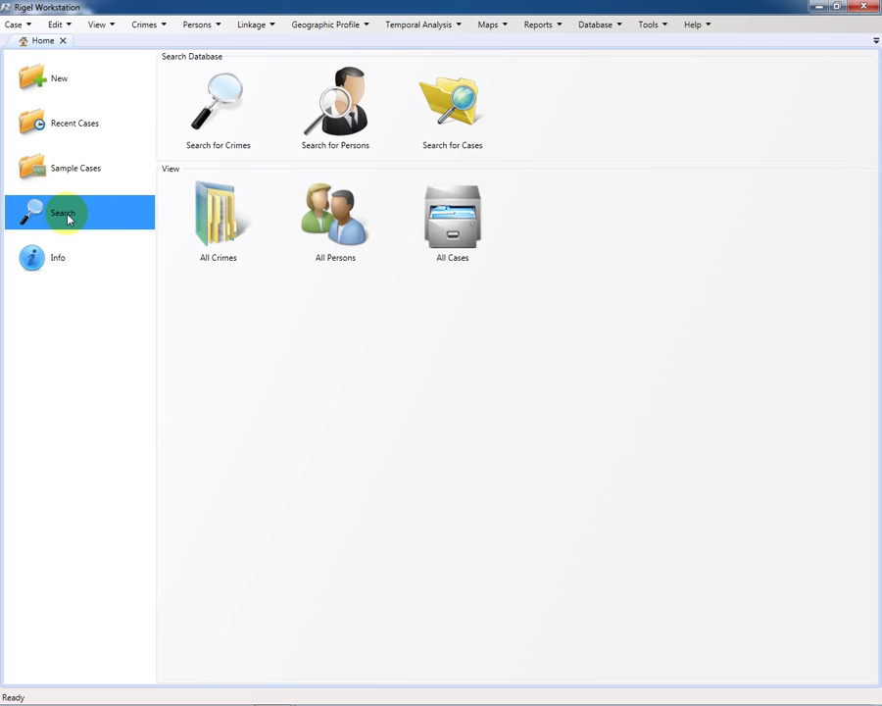
left_click(223, 218)
left_click(224, 218)
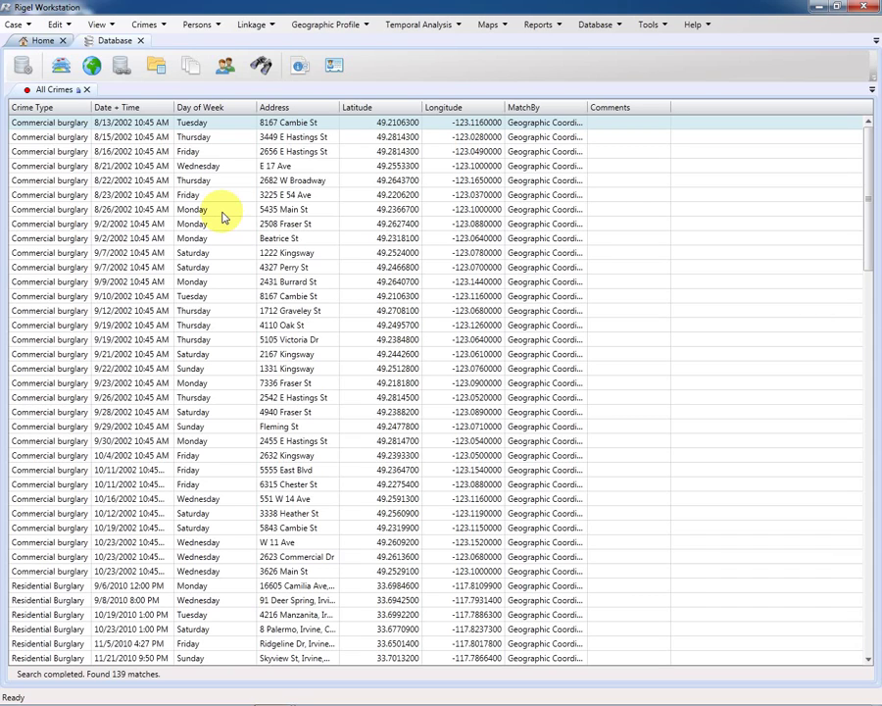
Step: Switch back and forth between the home page and the database's all-crimes list
left_click(29, 40)
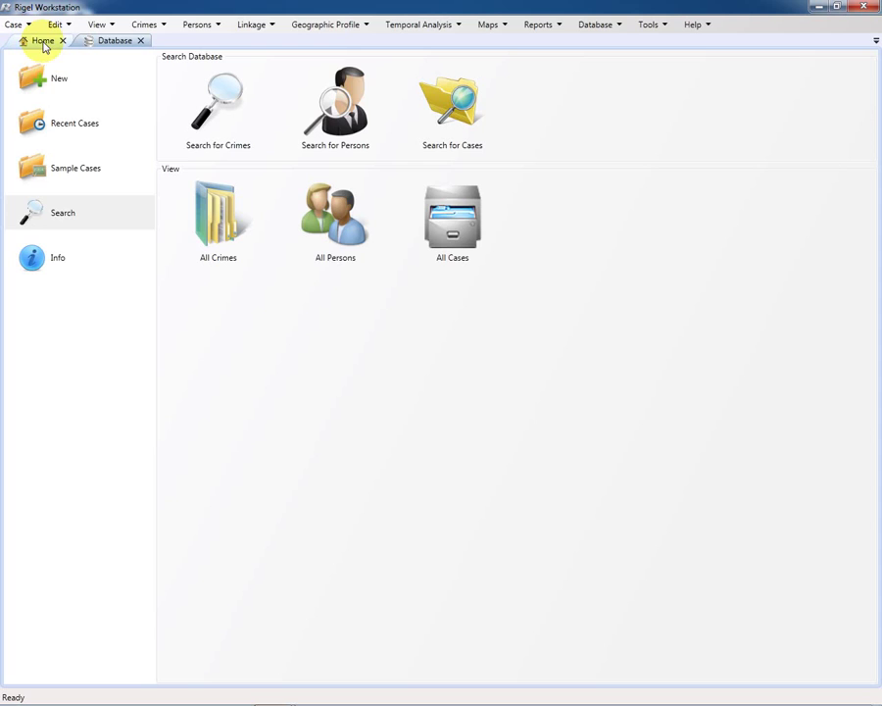
left_click(115, 40)
left_click(31, 40)
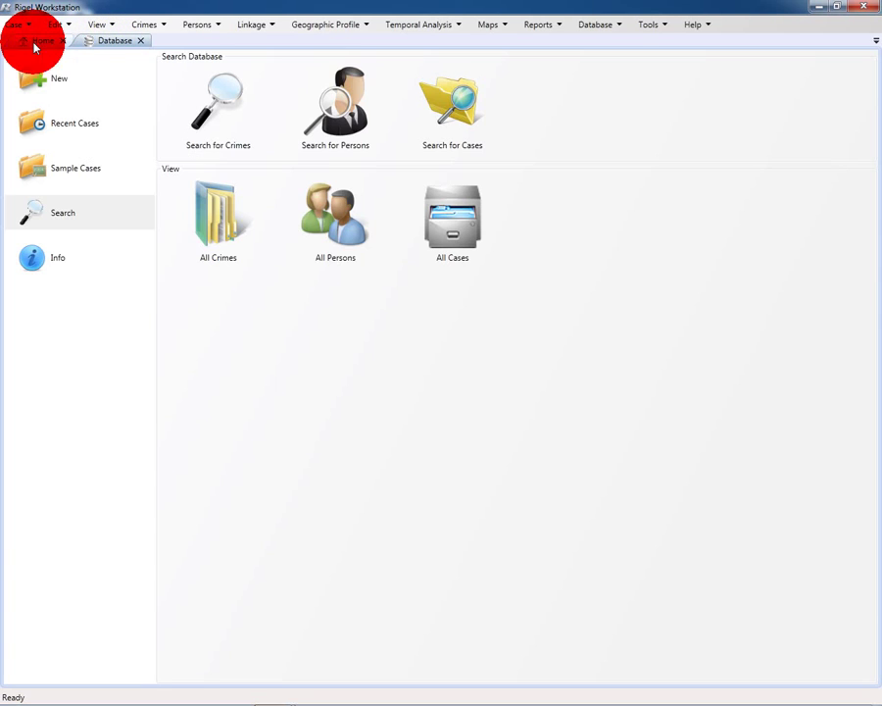
left_click(122, 45)
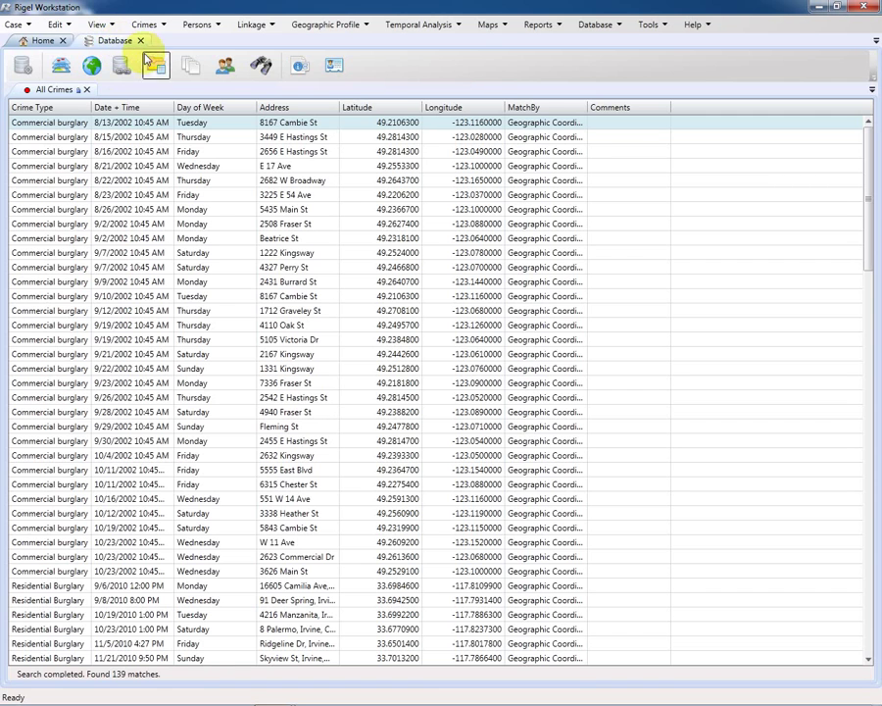
Step: View the database statistics and the Chart Viewer from the home page's Info section
left_click(42, 43)
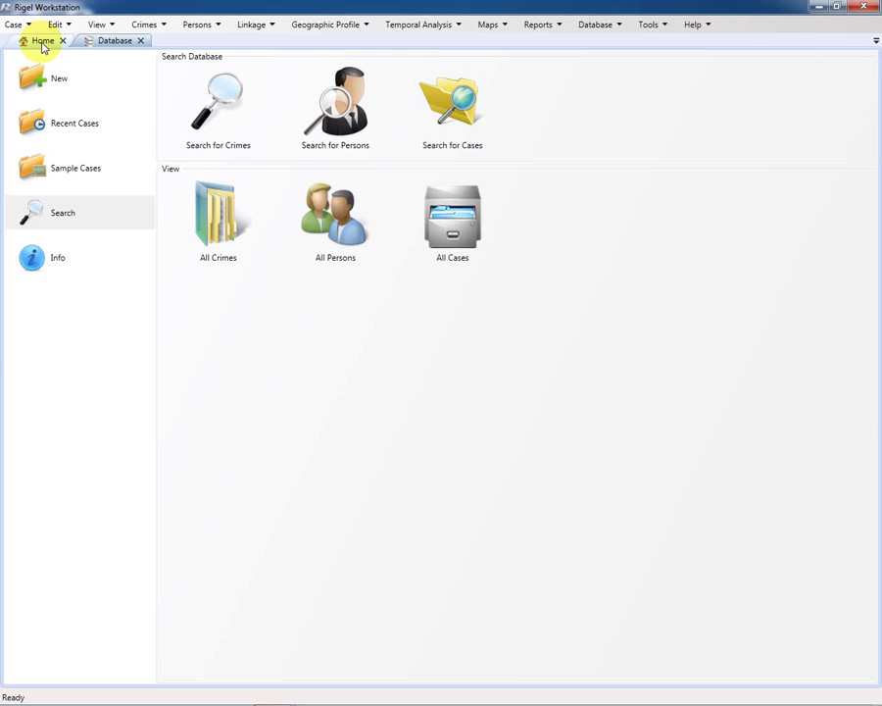
left_click(55, 264)
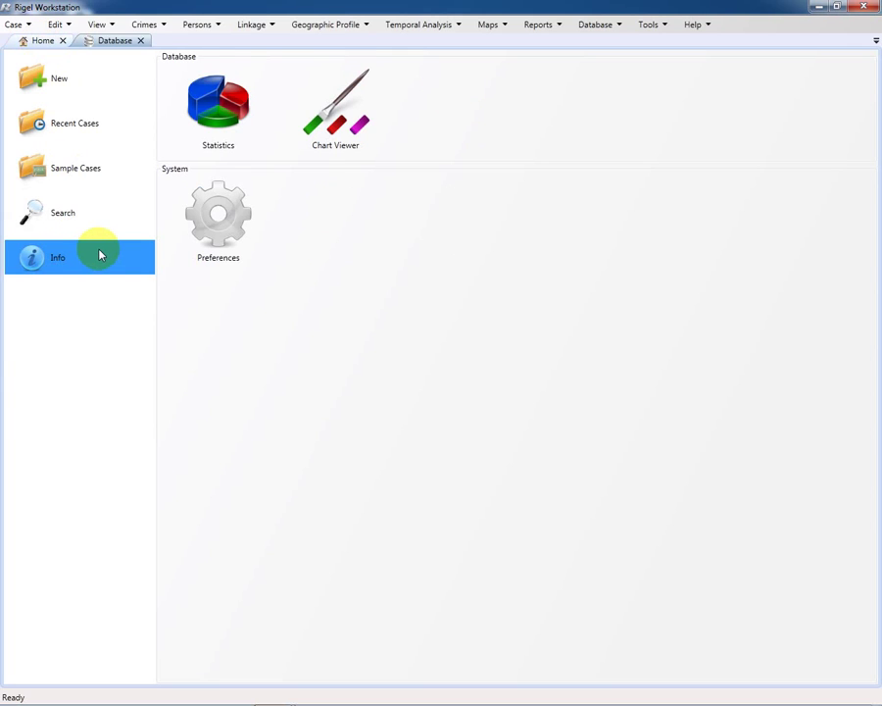
left_click(214, 125)
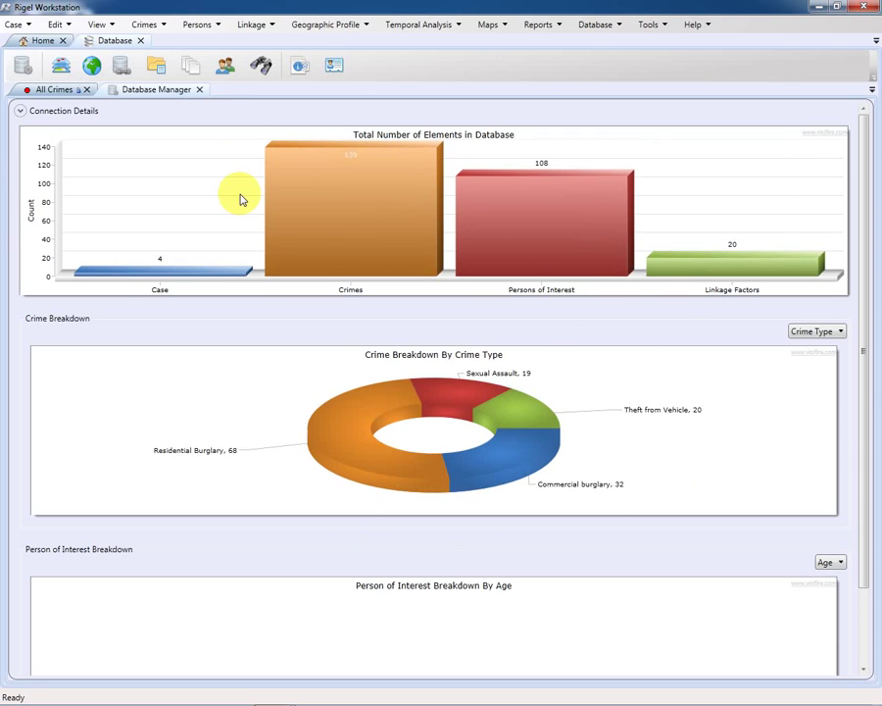
left_click(39, 41)
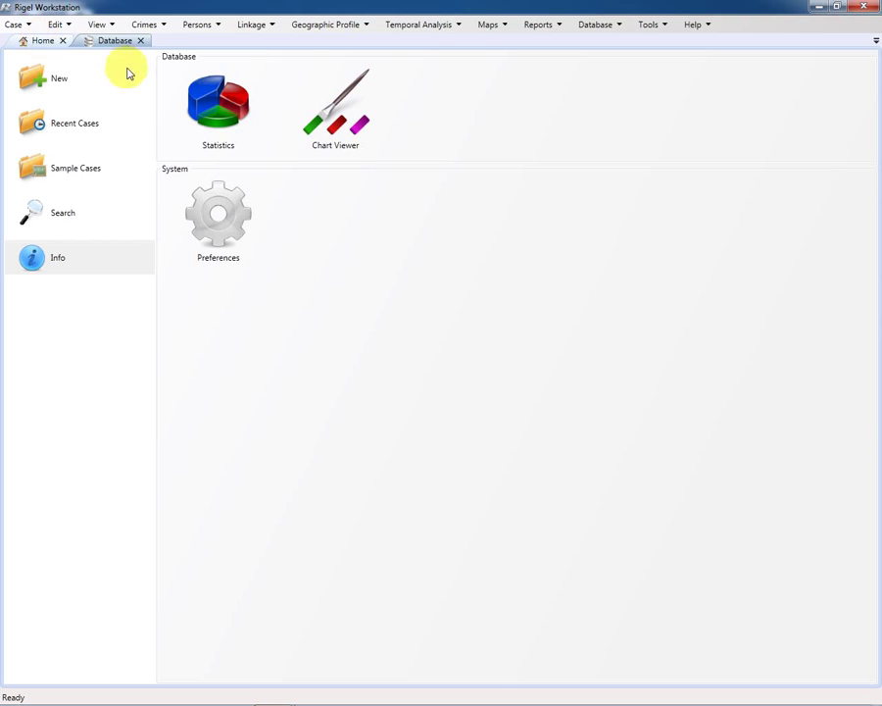
left_click(343, 131)
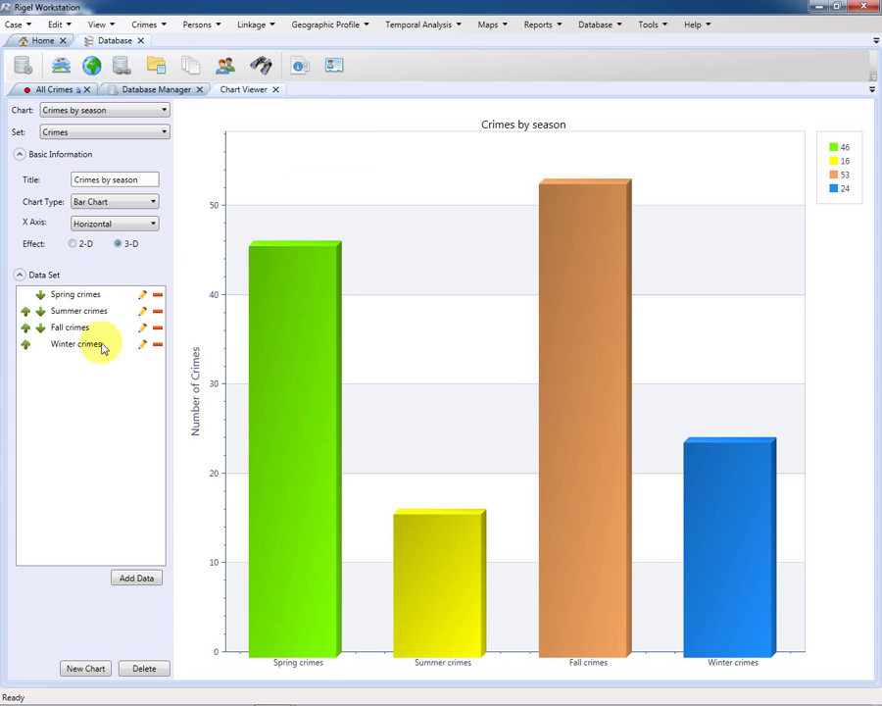
Step: Review each category of the system preferences from System to Geocoders, and close them without saving changes
left_click(43, 41)
left_click(208, 233)
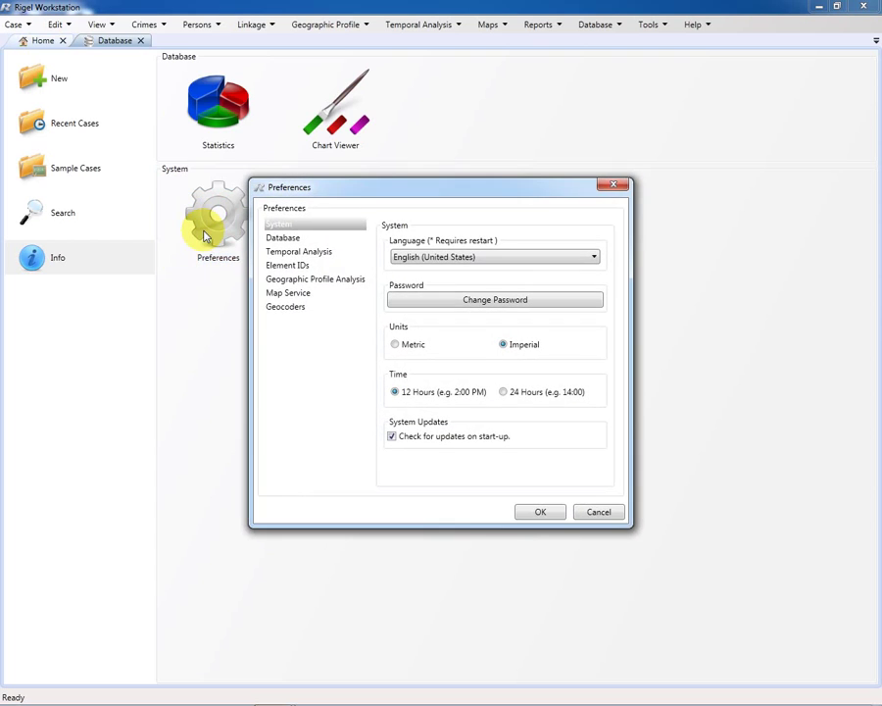
left_click(277, 238)
left_click(282, 253)
left_click(284, 265)
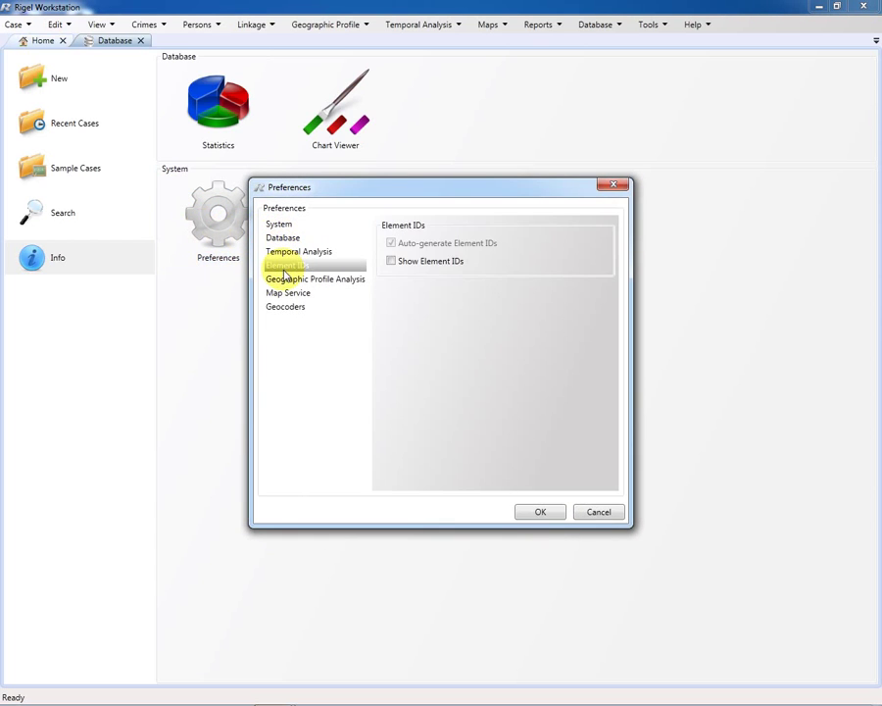
left_click(285, 279)
left_click(287, 293)
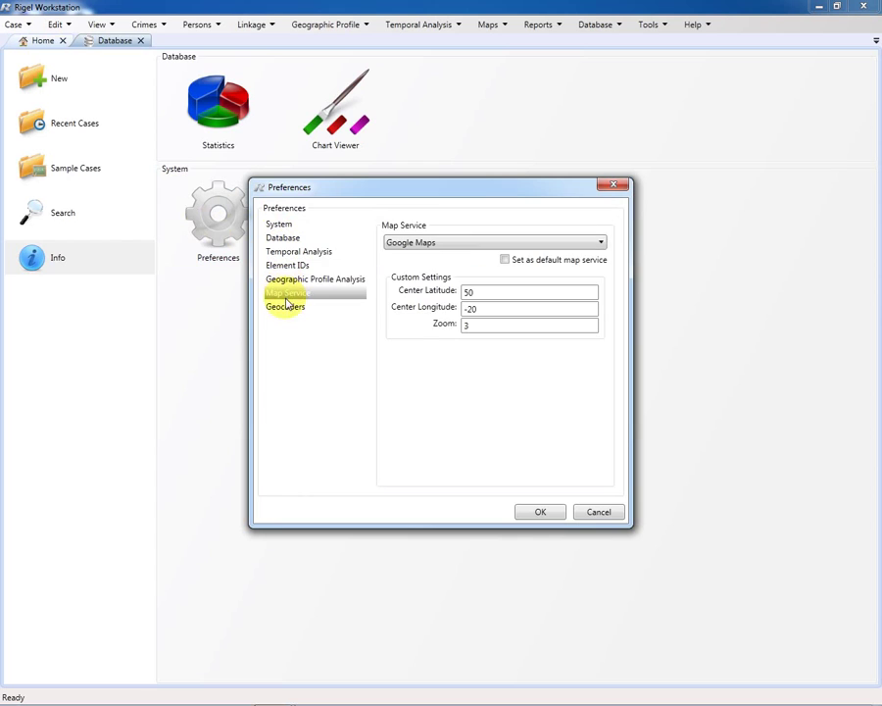
left_click(289, 308)
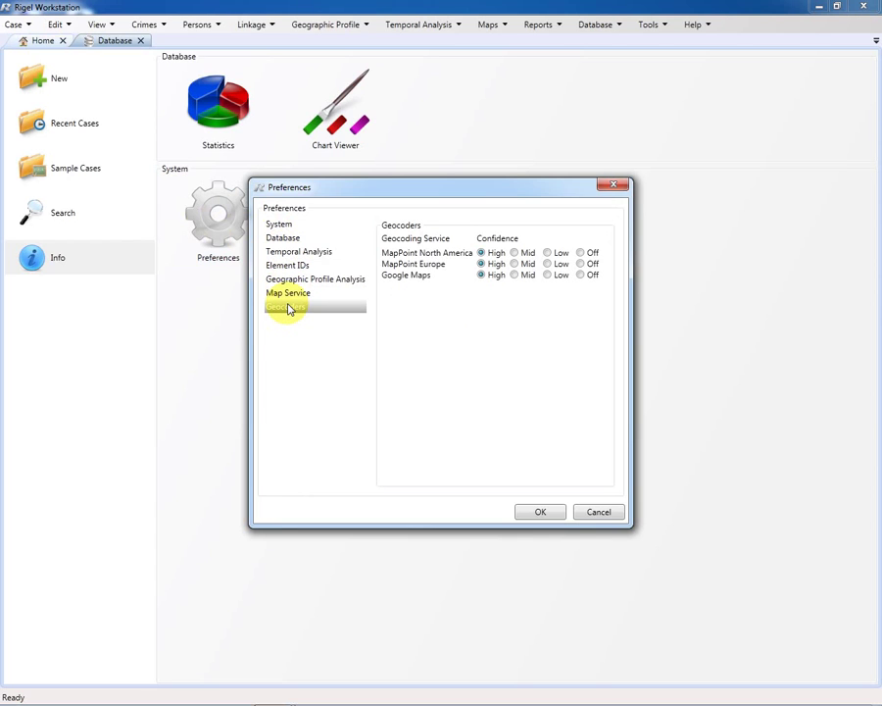
left_click(602, 509)
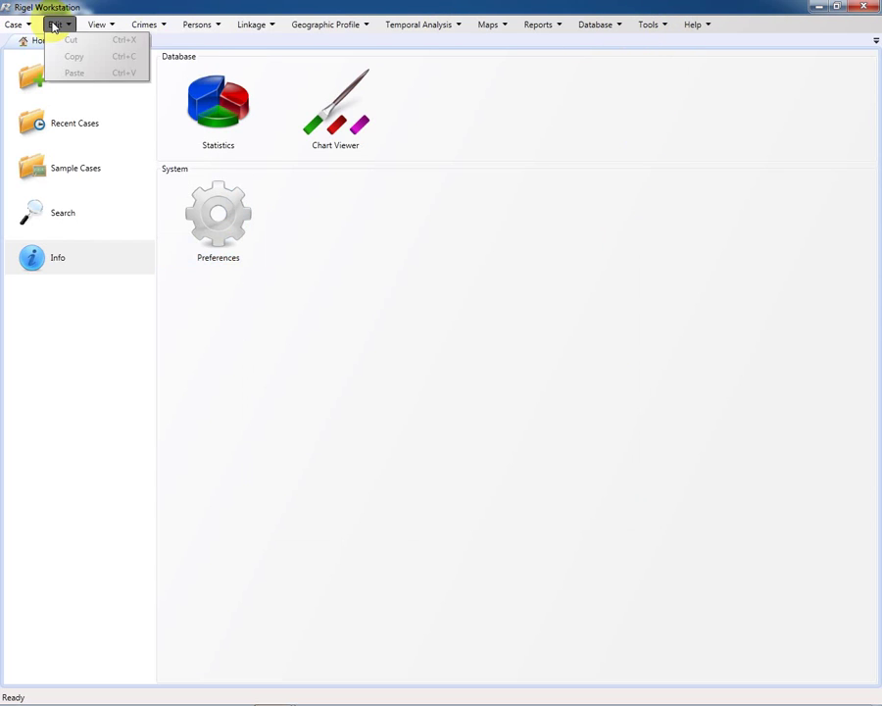
left_click(59, 24)
left_click(100, 26)
left_click(147, 24)
left_click(197, 23)
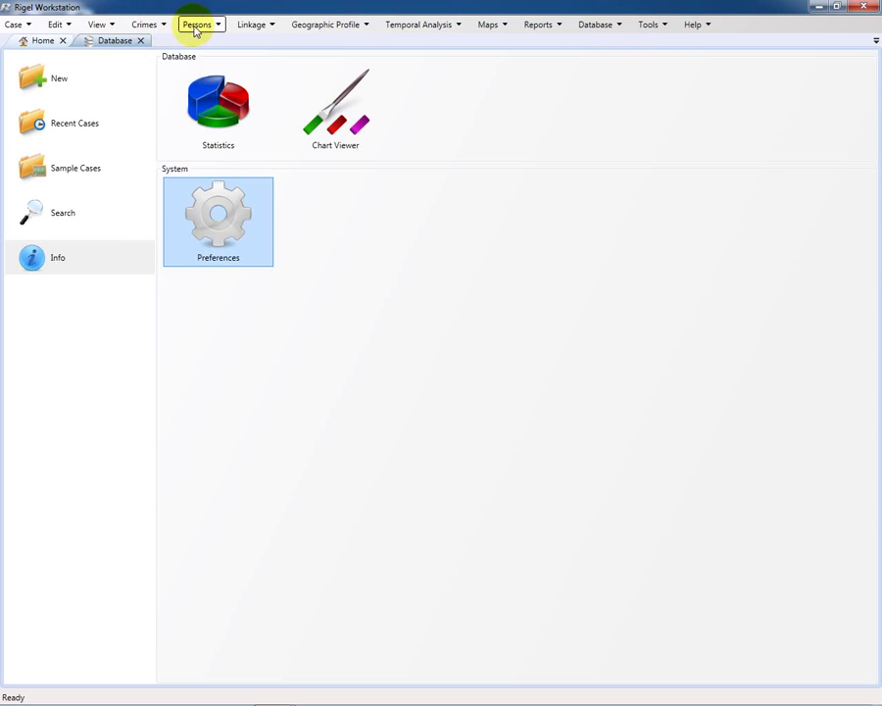
left_click(205, 24)
left_click(252, 25)
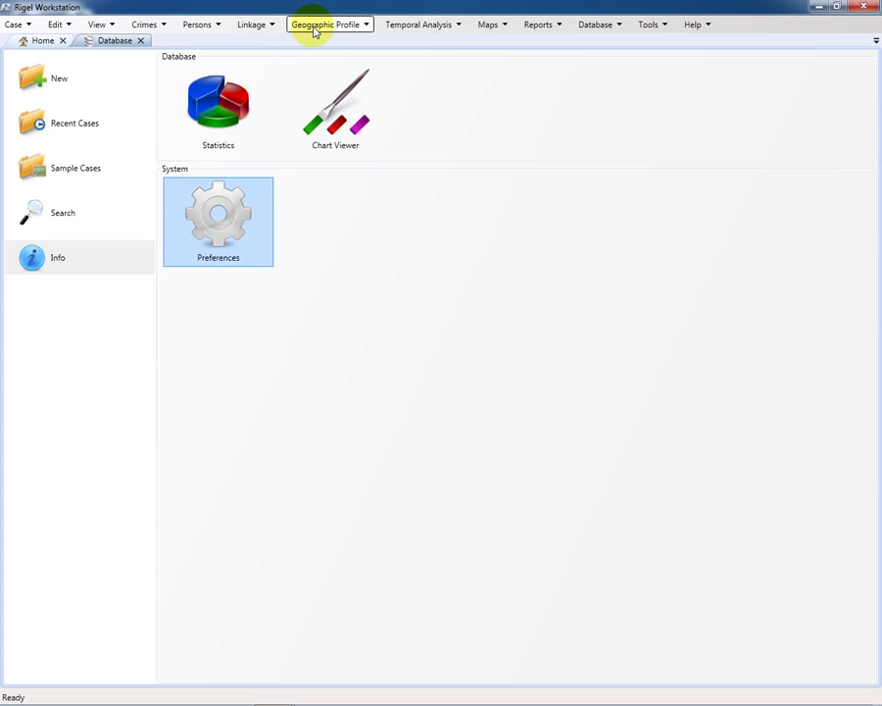
left_click(395, 29)
left_click(398, 32)
left_click(529, 32)
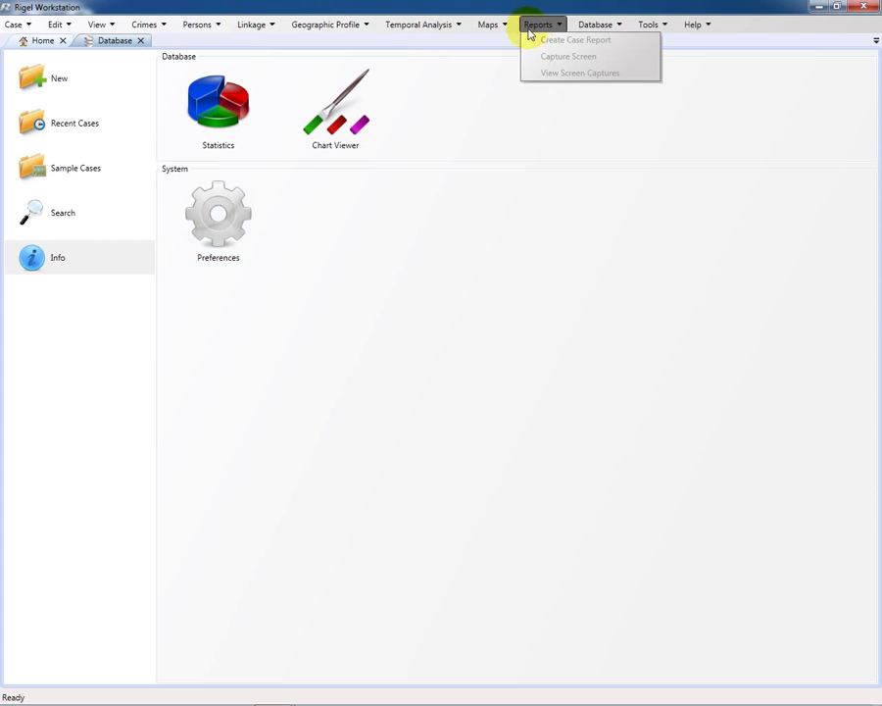
left_click(539, 29)
left_click(607, 29)
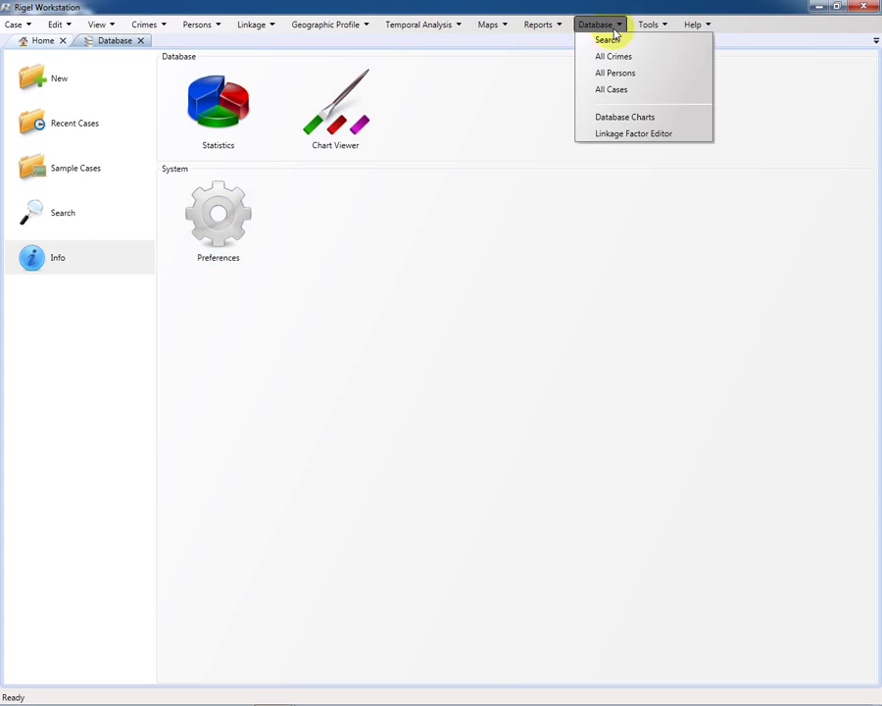
left_click(639, 29)
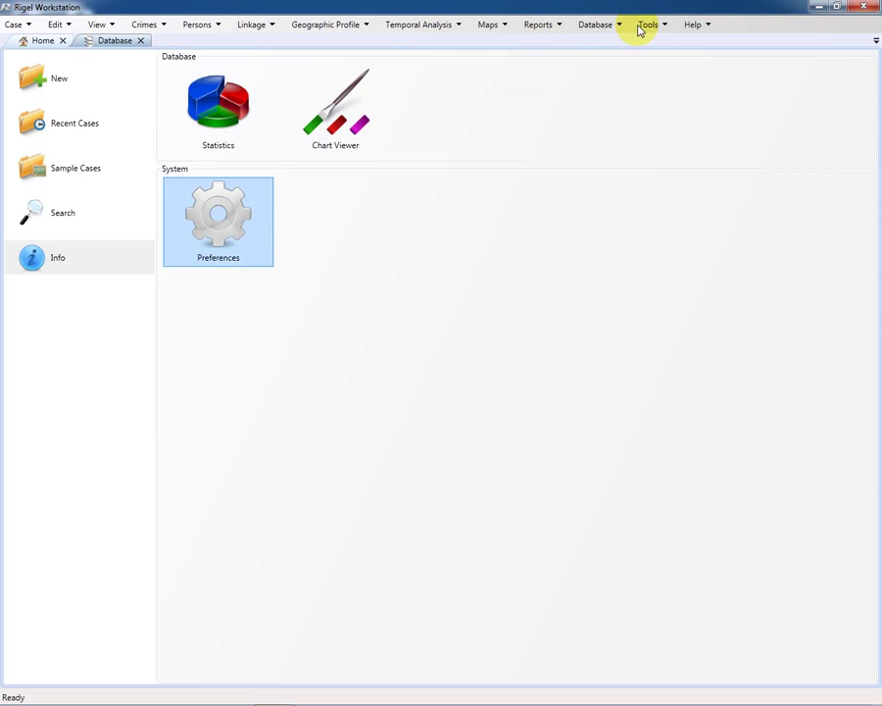
left_click(701, 24)
left_click(15, 23)
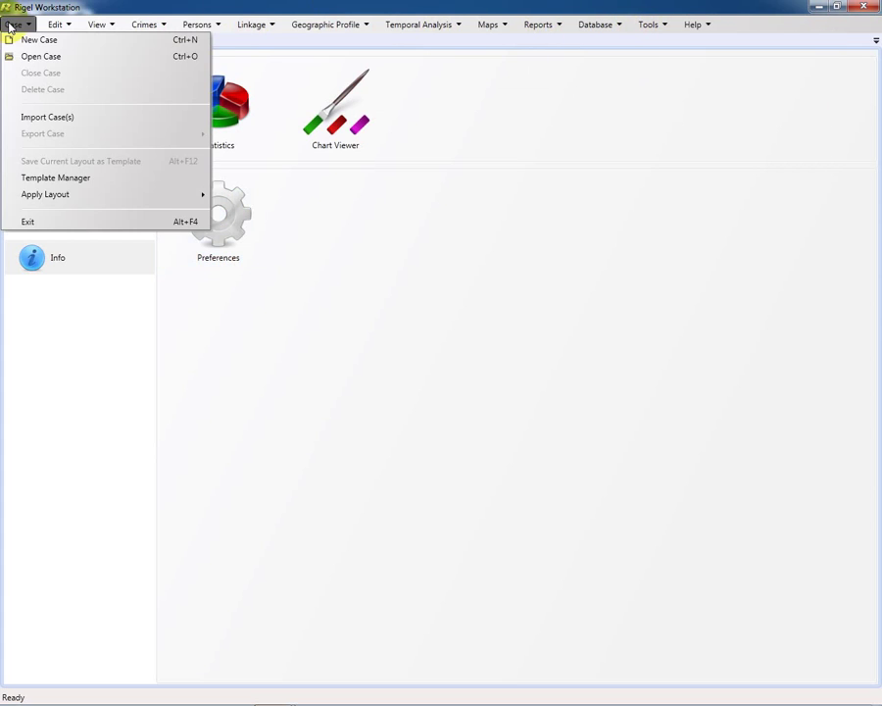
left_click(284, 67)
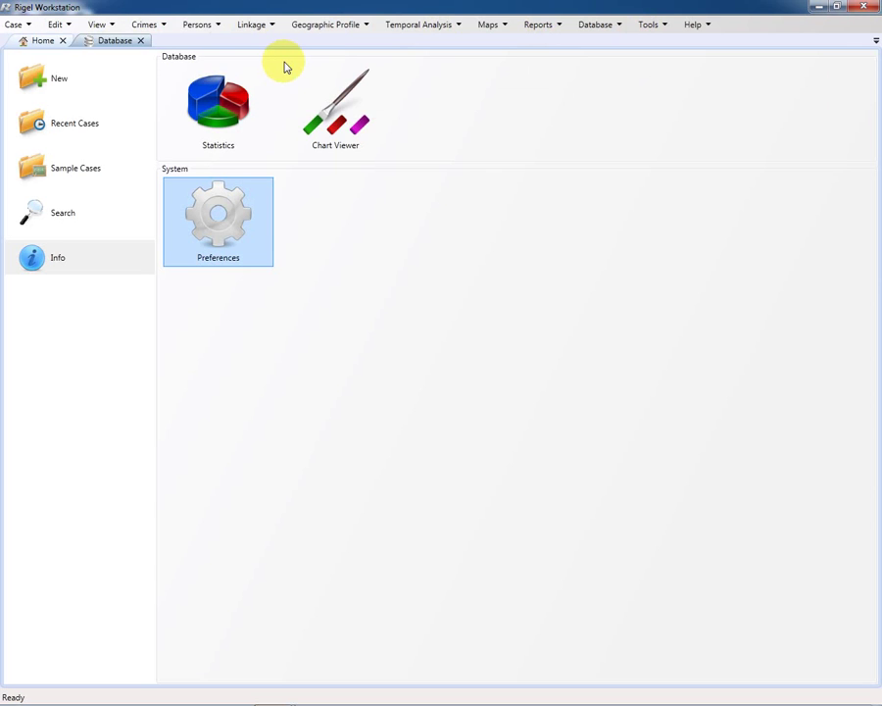
Step: Select the Vancouver Insurance Robberies case among the recent cases
left_click(70, 129)
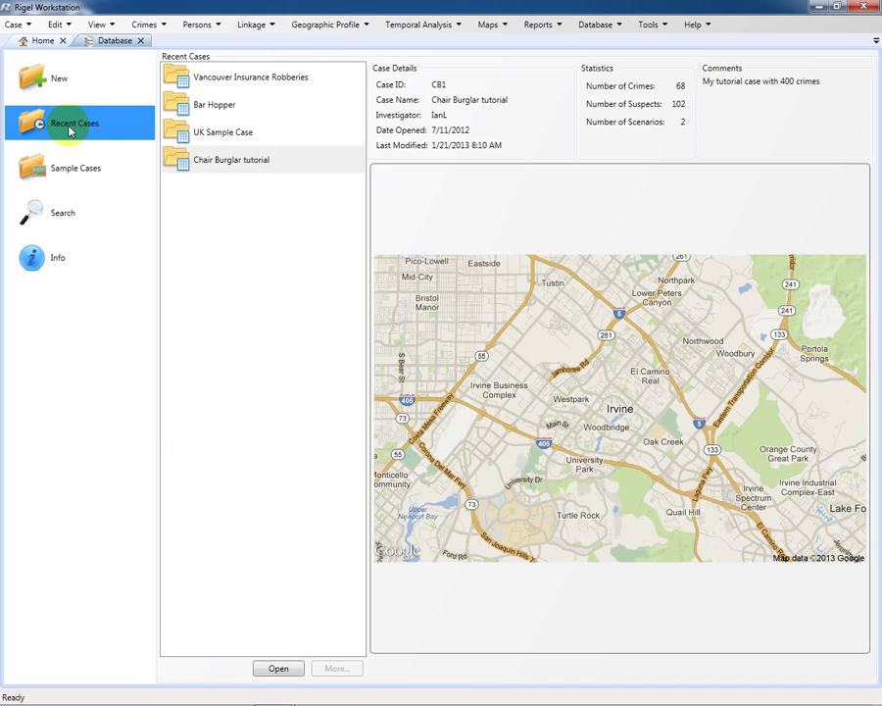
left_click(257, 83)
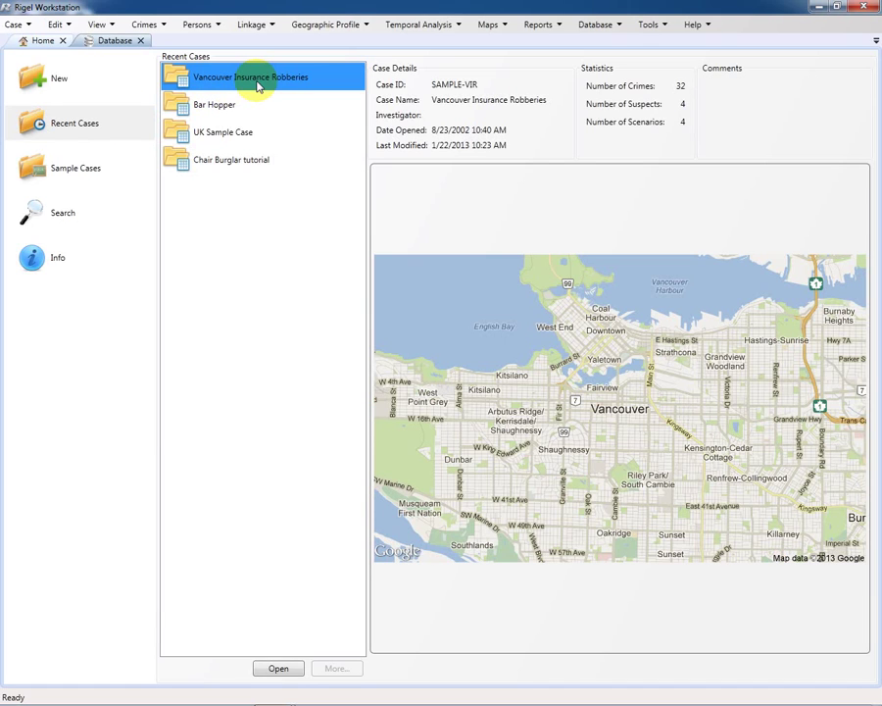